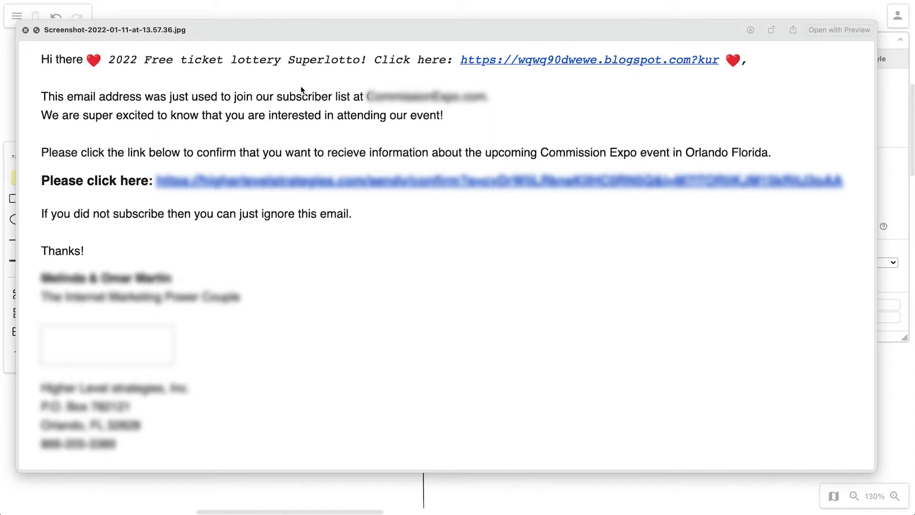
# Close the spam email screenshot preview to reveal the sign-up form mockup again
pyautogui.press('space')
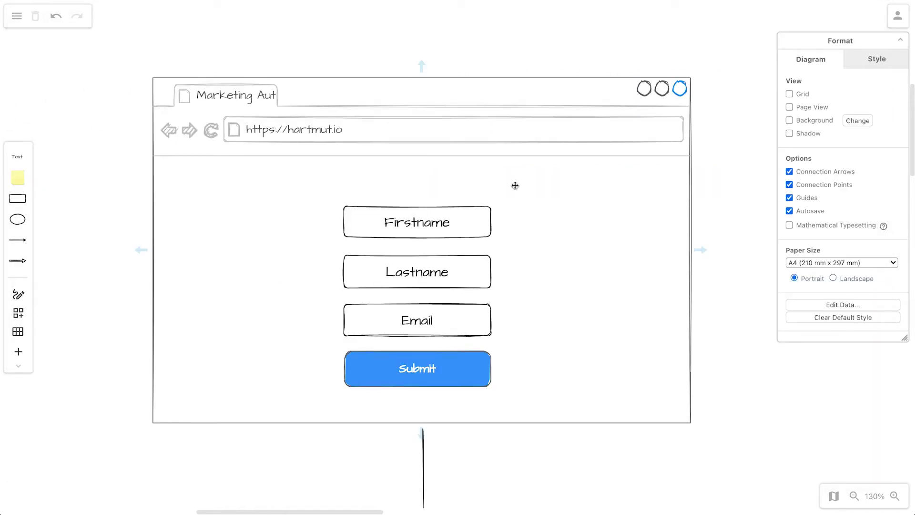
# Scroll down the draw.io canvas to the Double Optin Email mockup
pyautogui.scroll(-2, 255, 358)
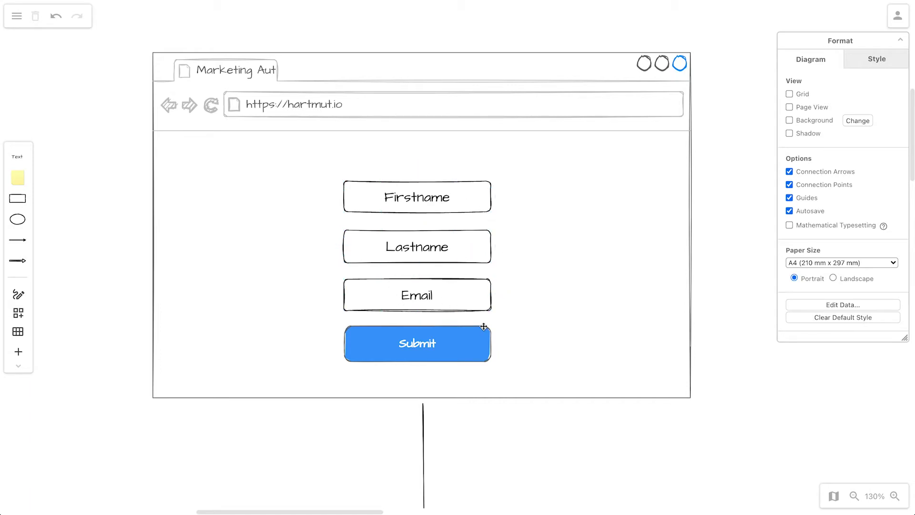
pyautogui.scroll(-10, 282, 67)
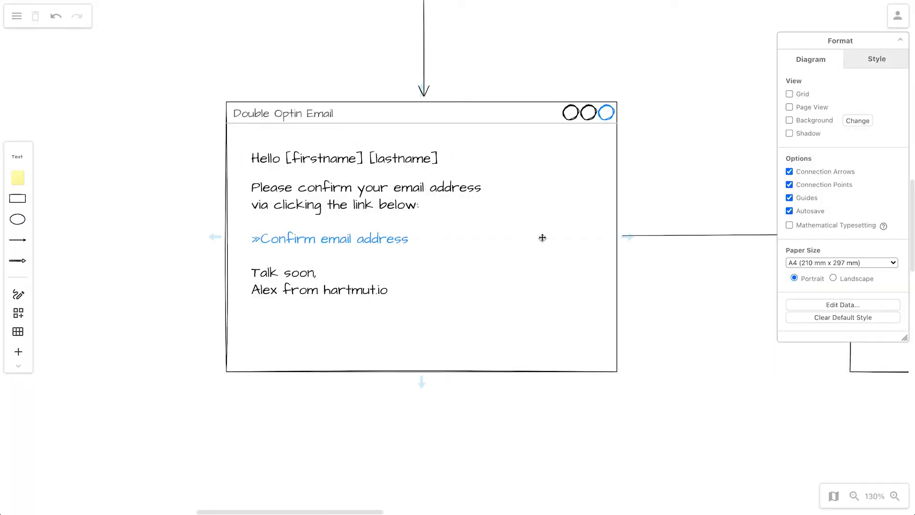
pyautogui.hscroll(10, 543, 238)
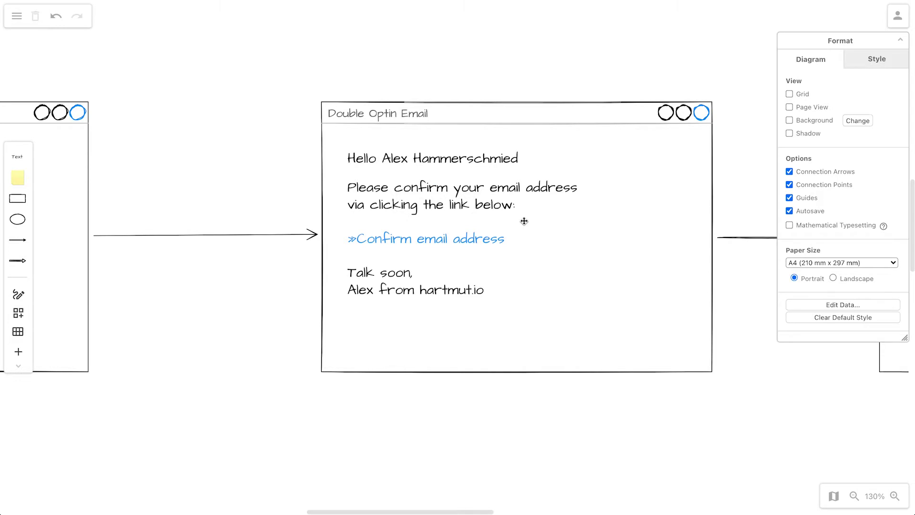
pyautogui.hscroll(3, 524, 221)
pyautogui.hscroll(10, 524, 221)
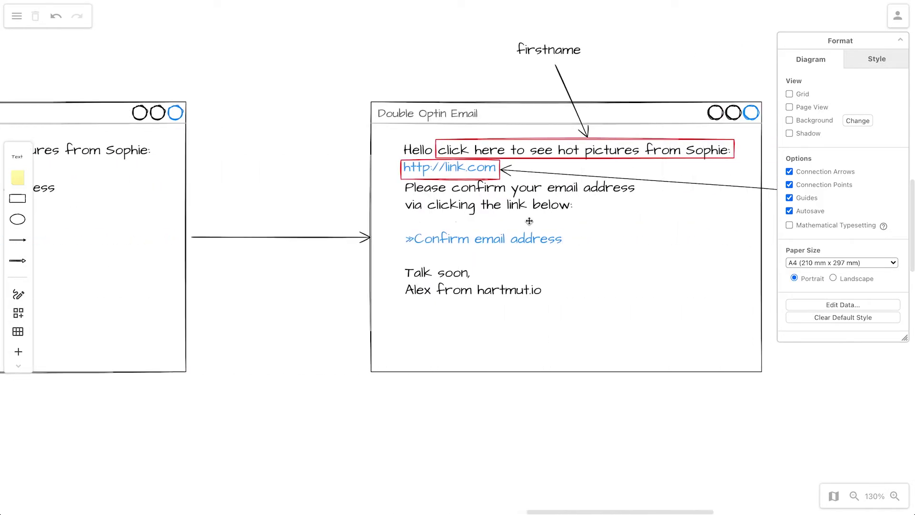
pyautogui.hscroll(5, 527, 219)
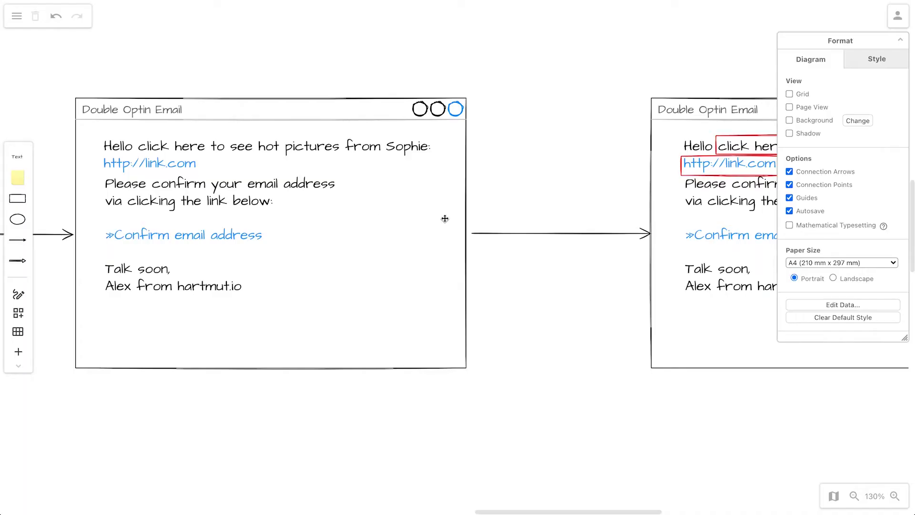
# Scroll the canvas to the sign-up form mockup showing the hidden honeypot Email 2 field
pyautogui.hscroll(5, 443, 215)
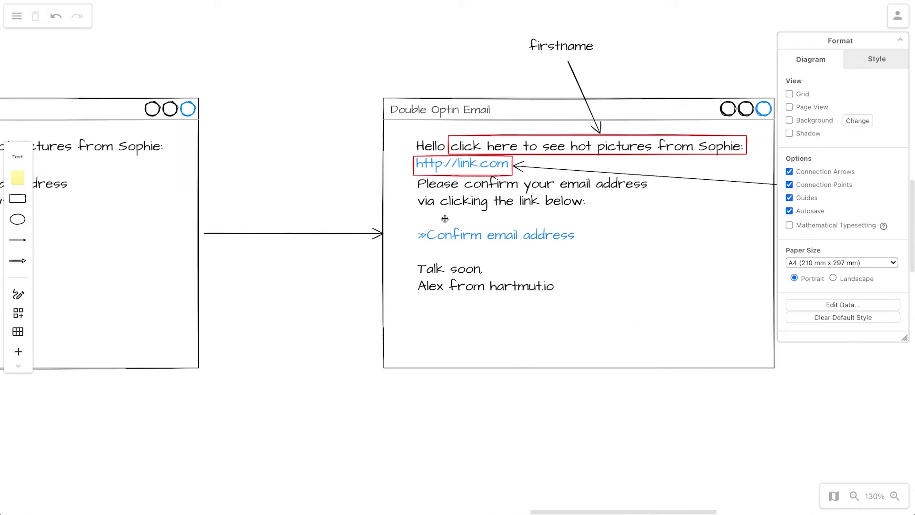
pyautogui.hscroll(3, 581, 242)
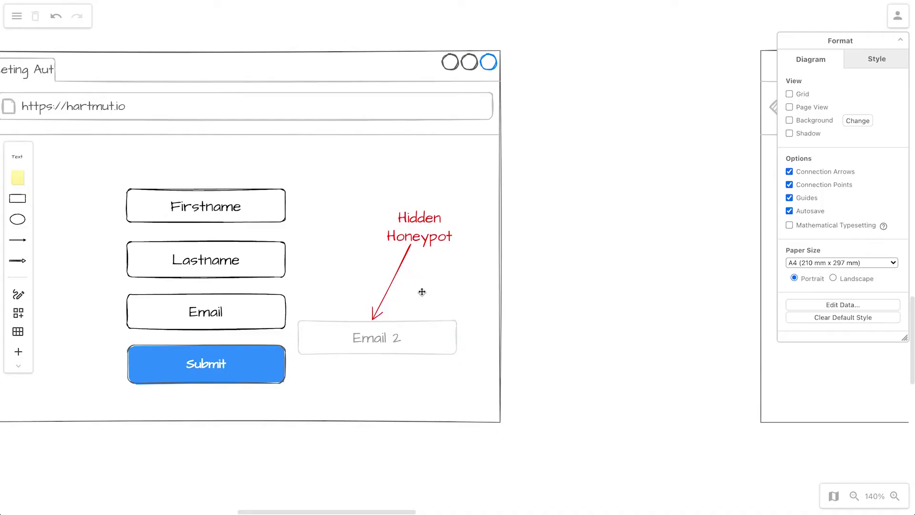
pyautogui.hscroll(-5, 338, 302)
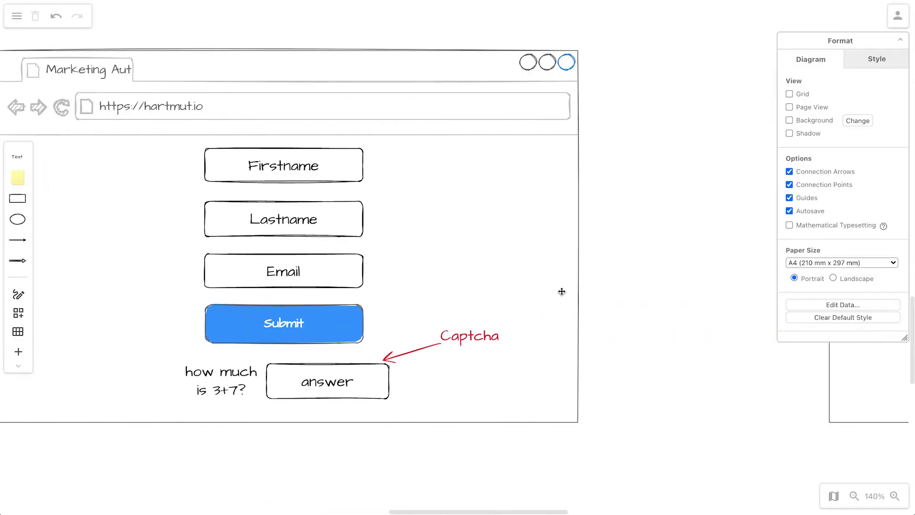
# Scroll the draw.io canvas left, then move over to the Mautic Dashboard
pyautogui.hscroll(-4, 561, 290)
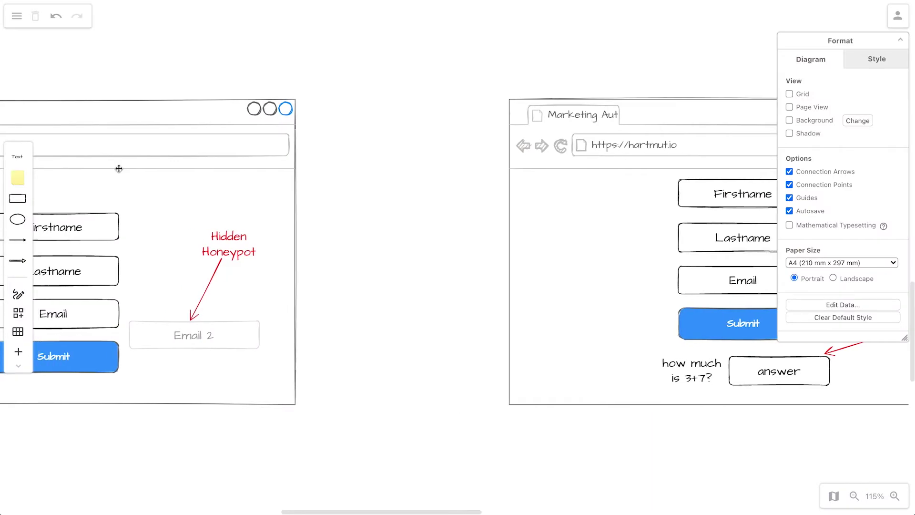
pyautogui.hscroll(-5, 124, 173)
pyautogui.hscroll(-3, 131, 301)
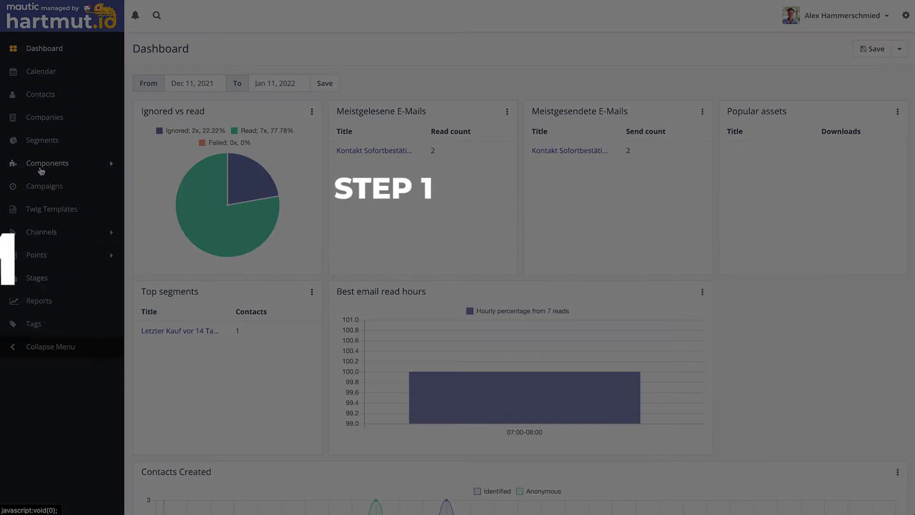
# Log back in after the expired session and open Newsletter Registration from Components > Forms
pyautogui.click(61, 164)
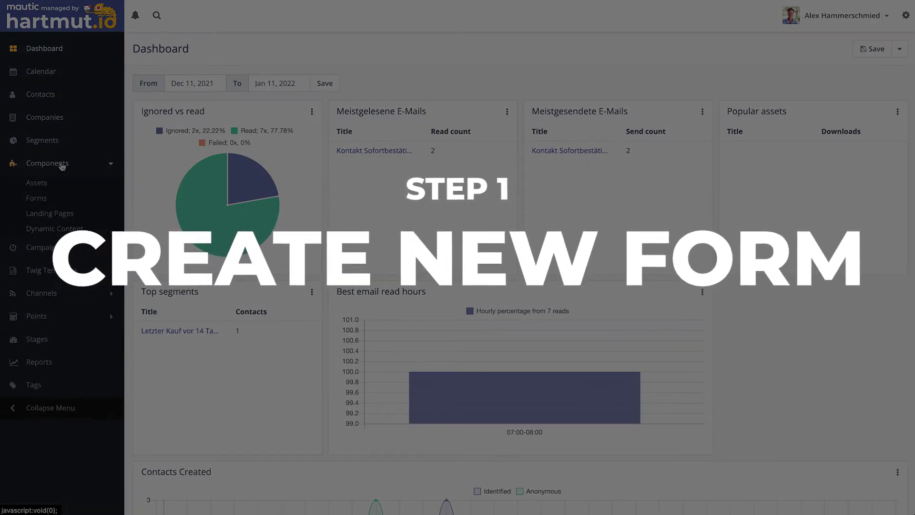
pyautogui.click(37, 200)
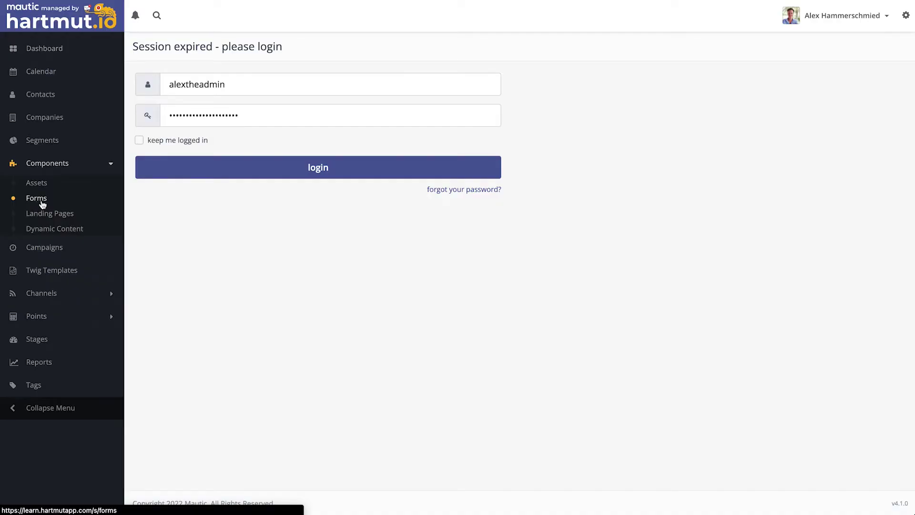
pyautogui.click(307, 170)
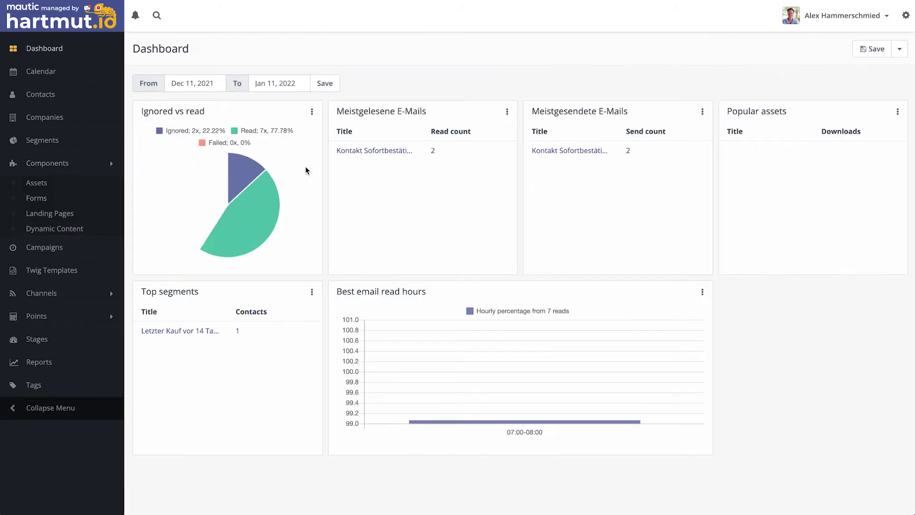
pyautogui.click(36, 197)
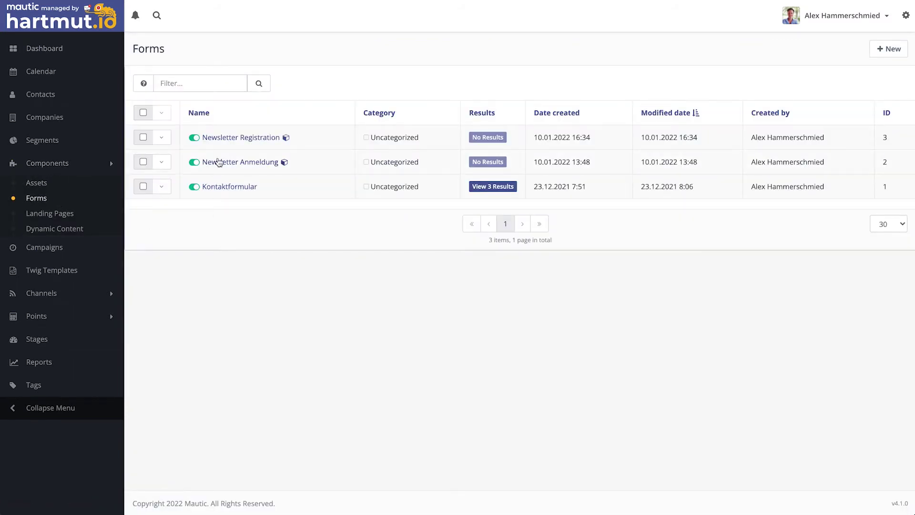
pyautogui.click(259, 139)
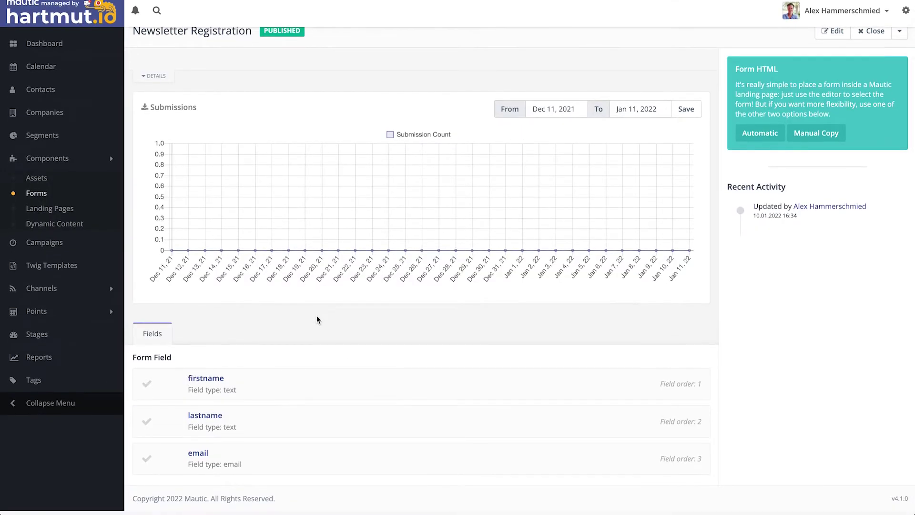
pyautogui.scroll(1, 269, 71)
# Edit the Newsletter Registration form and add an Email field labelled 'email 2'
pyautogui.click(832, 48)
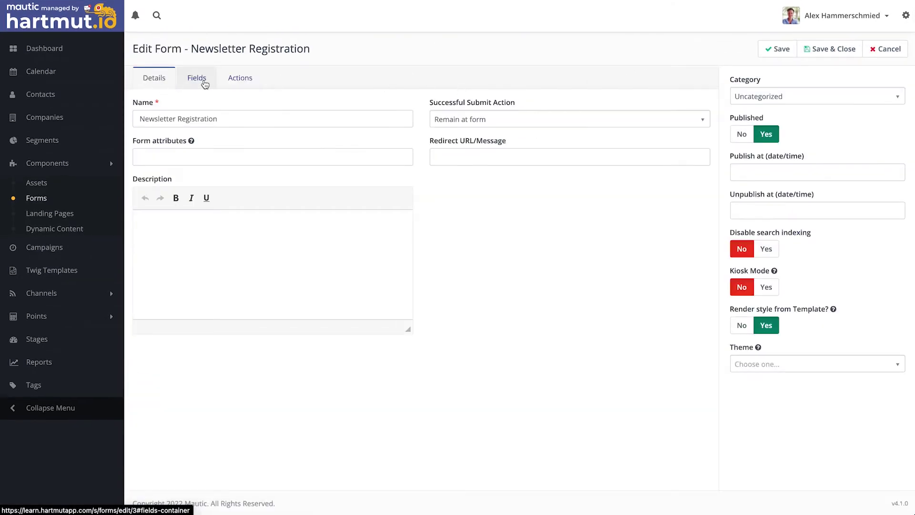
pyautogui.click(196, 80)
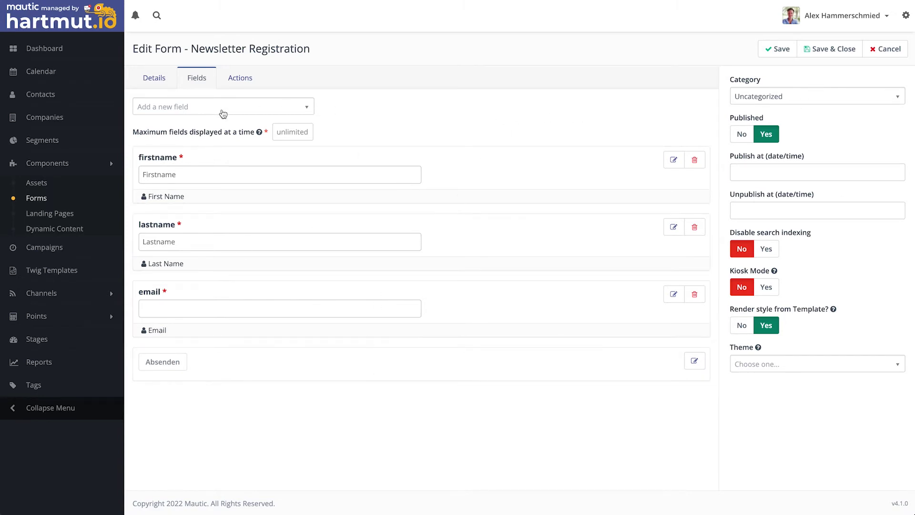
pyautogui.click(193, 108)
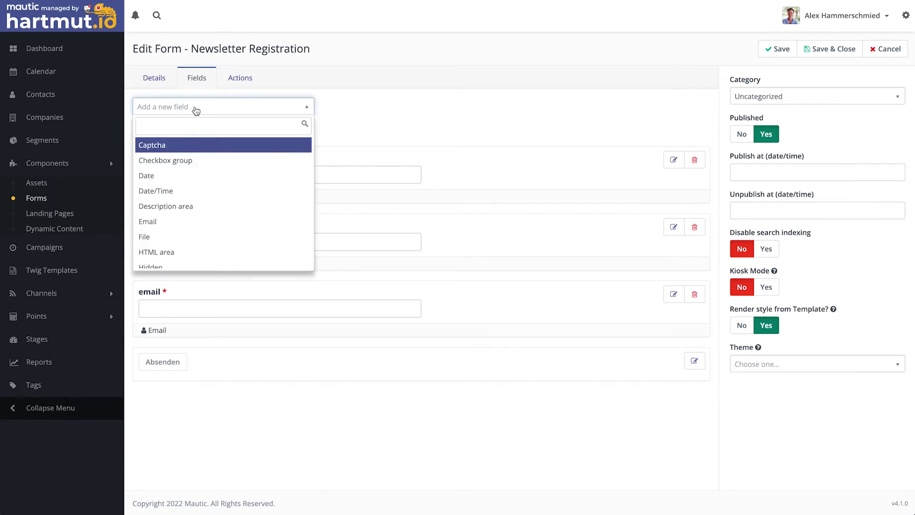
pyautogui.click(156, 223)
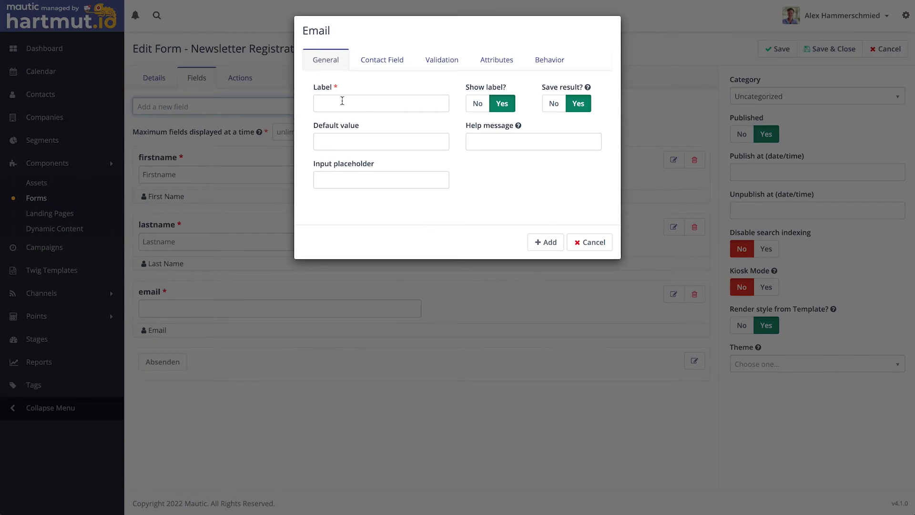
pyautogui.click(353, 105)
pyautogui.write('email 2')
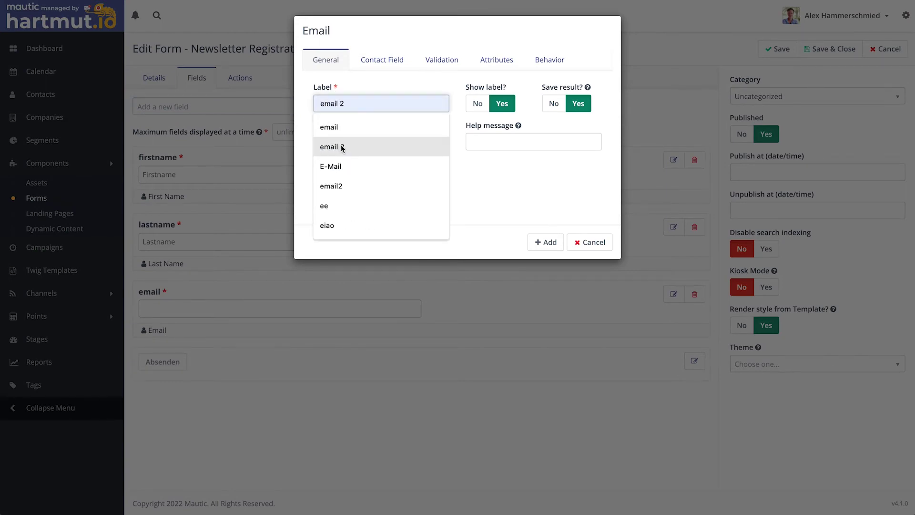
pyautogui.click(337, 146)
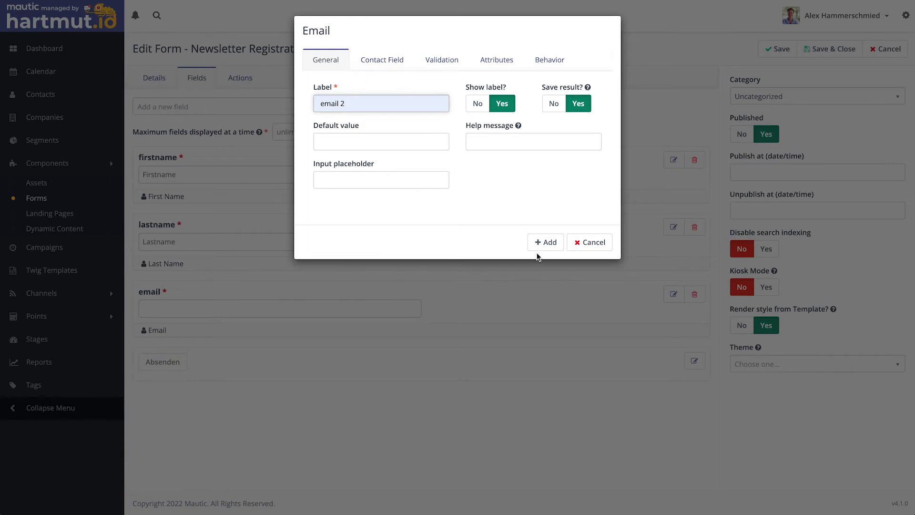
# Check its contact field mapping, then cancel the email 2 field and open Settings
pyautogui.click(391, 62)
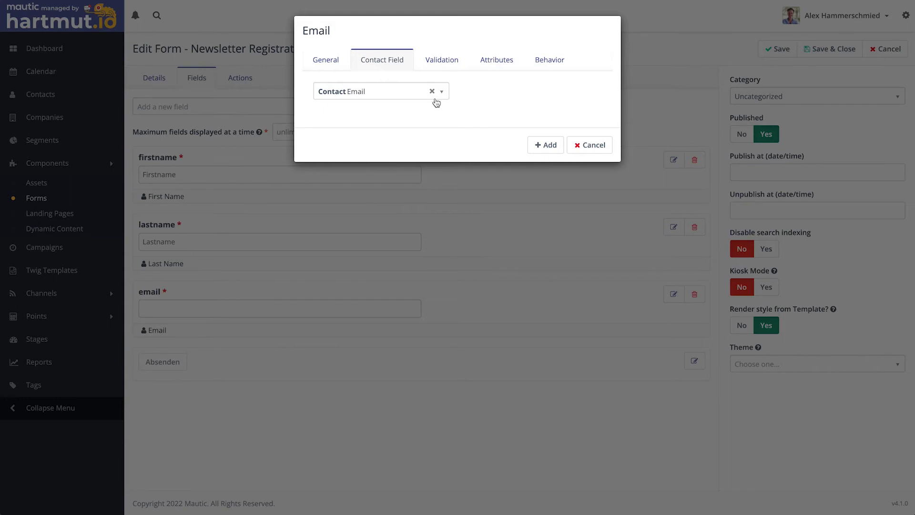
pyautogui.click(590, 144)
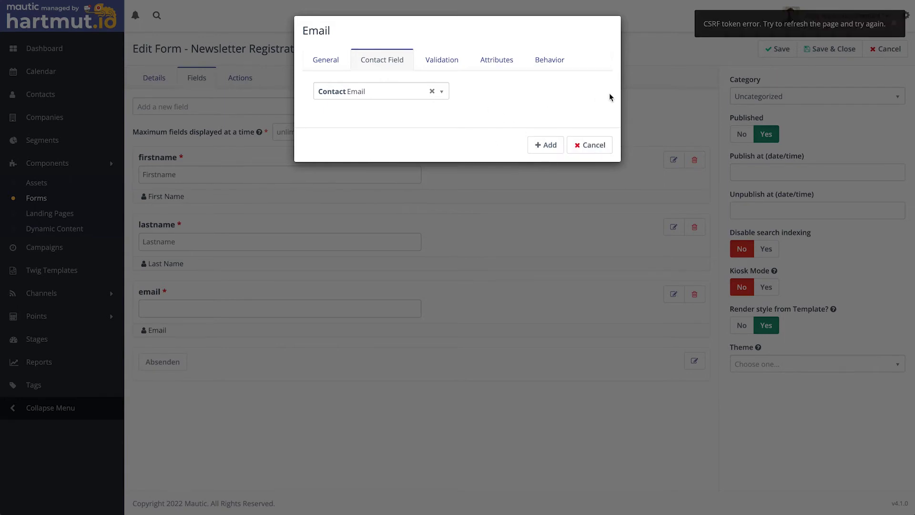
pyautogui.click(591, 145)
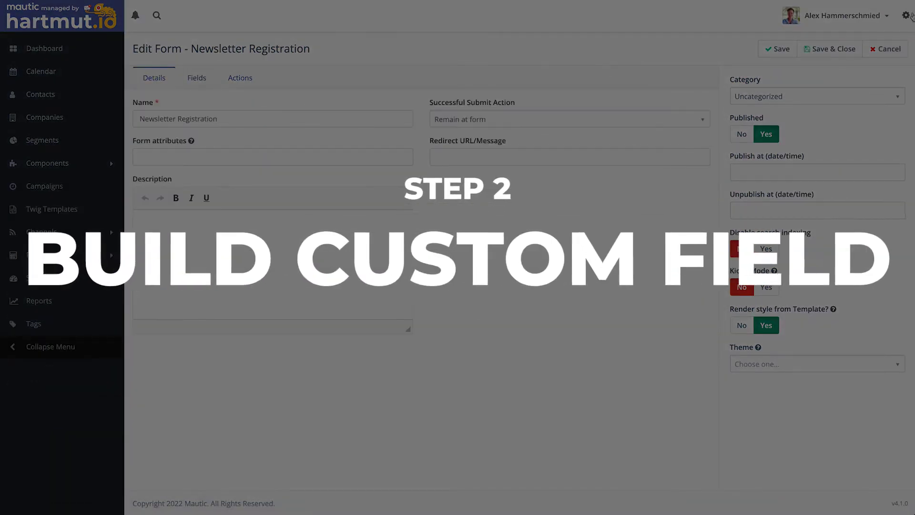
pyautogui.click(905, 15)
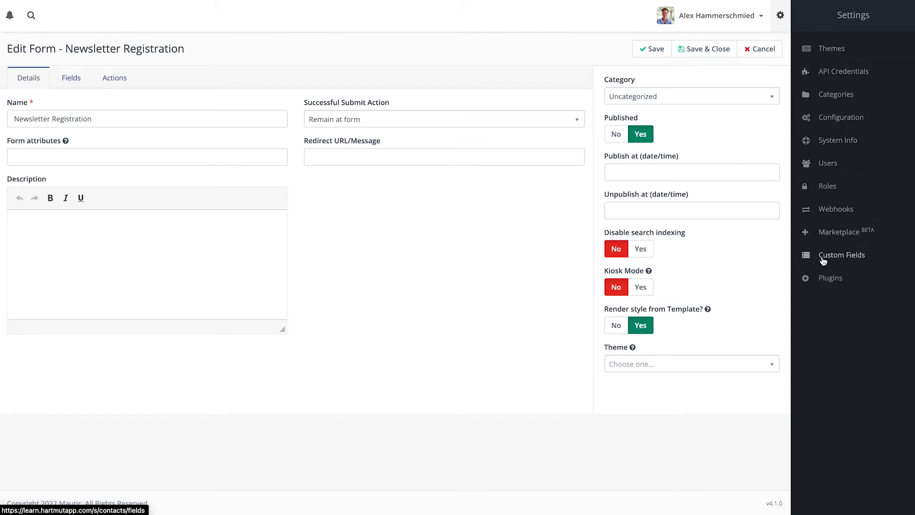
# Create a contact custom field 'Honeypot 2' in the Professional group and save it
pyautogui.click(851, 259)
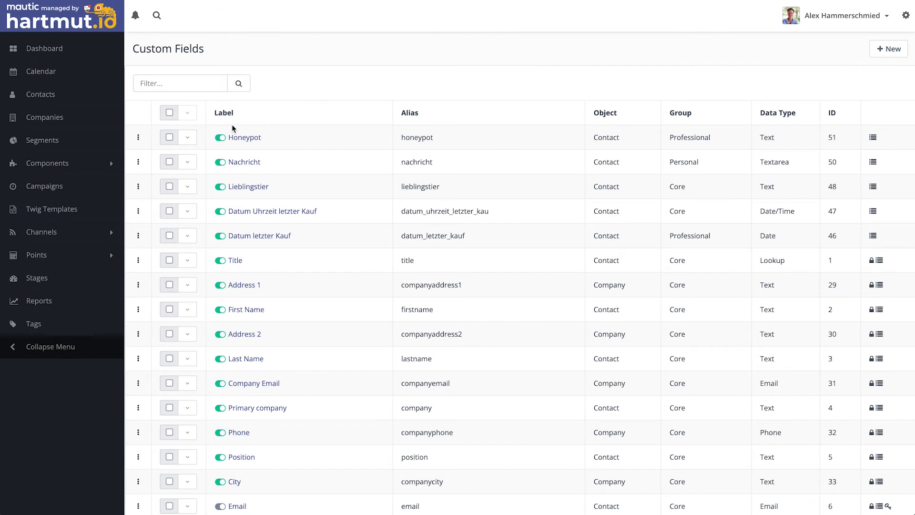
pyautogui.click(889, 49)
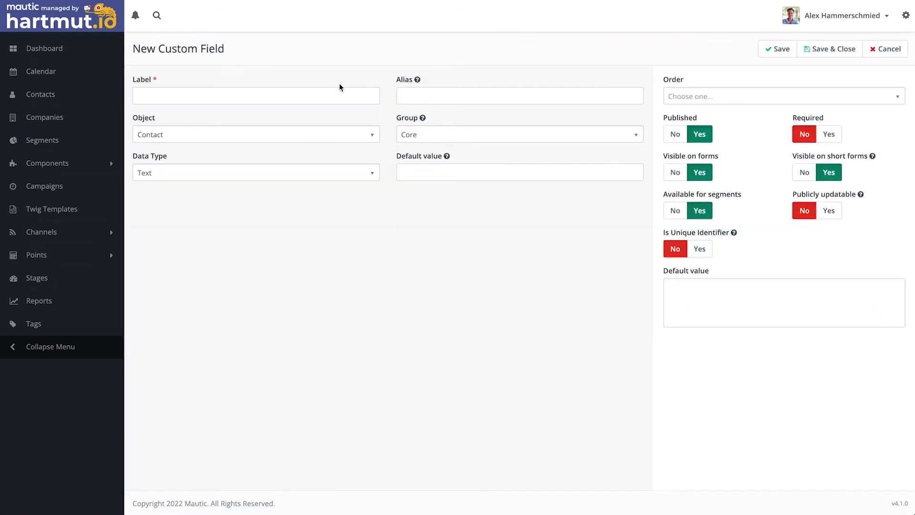
pyautogui.click(154, 92)
pyautogui.write('Hon')
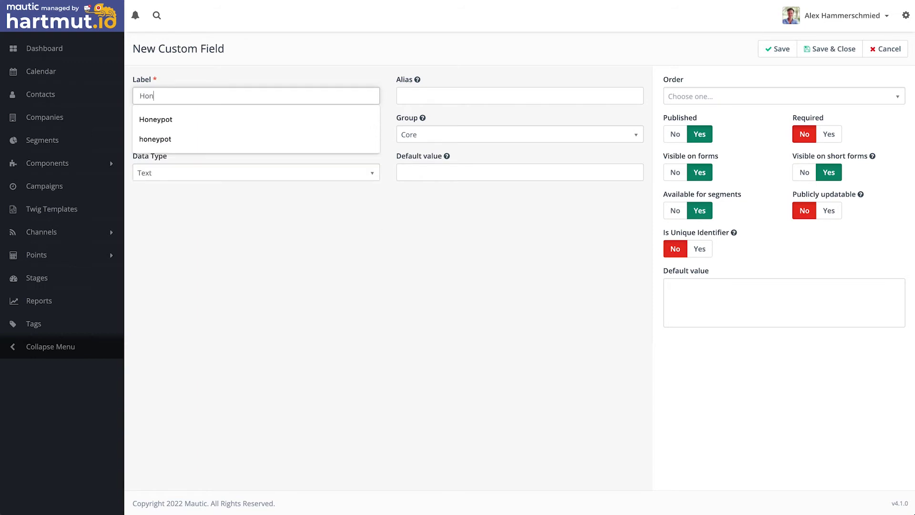
pyautogui.write('eypot 2')
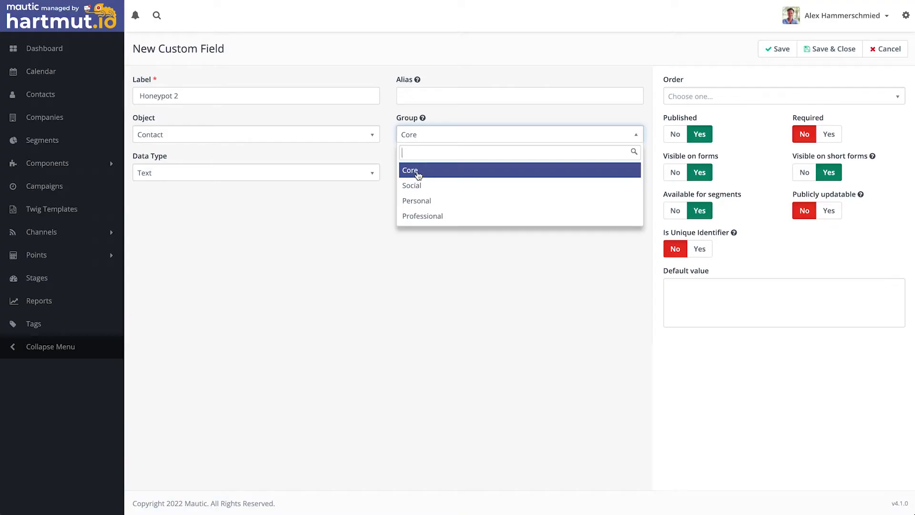
pyautogui.click(424, 217)
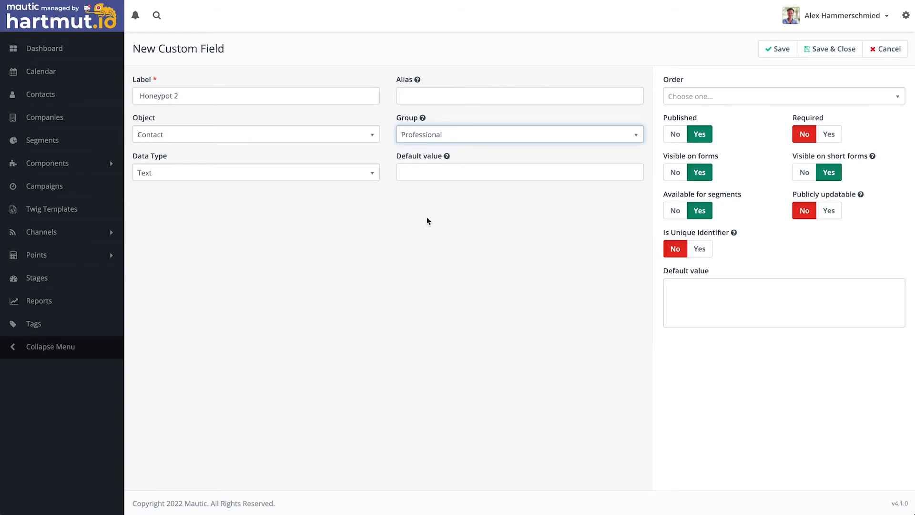
pyautogui.click(833, 55)
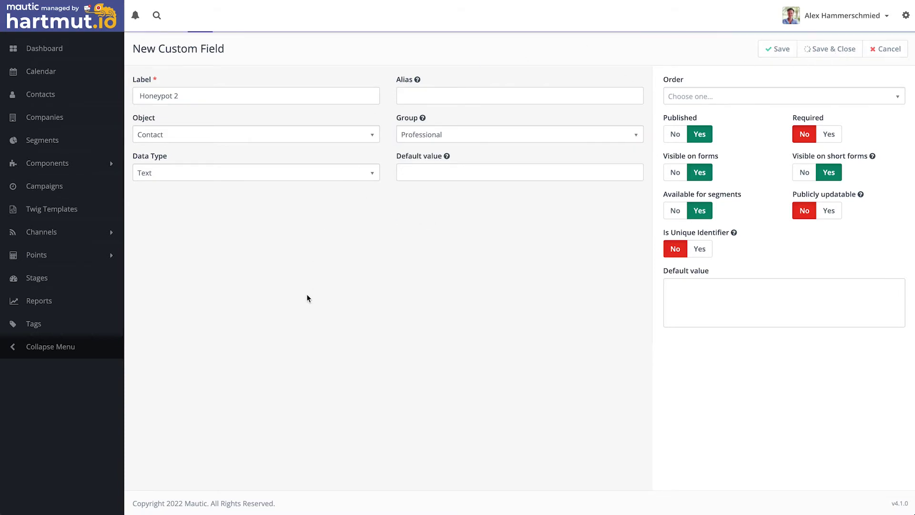
# Reopen the Newsletter Registration form from Components > Forms for editing
pyautogui.click(74, 163)
pyautogui.click(41, 200)
pyautogui.click(245, 137)
pyautogui.click(830, 48)
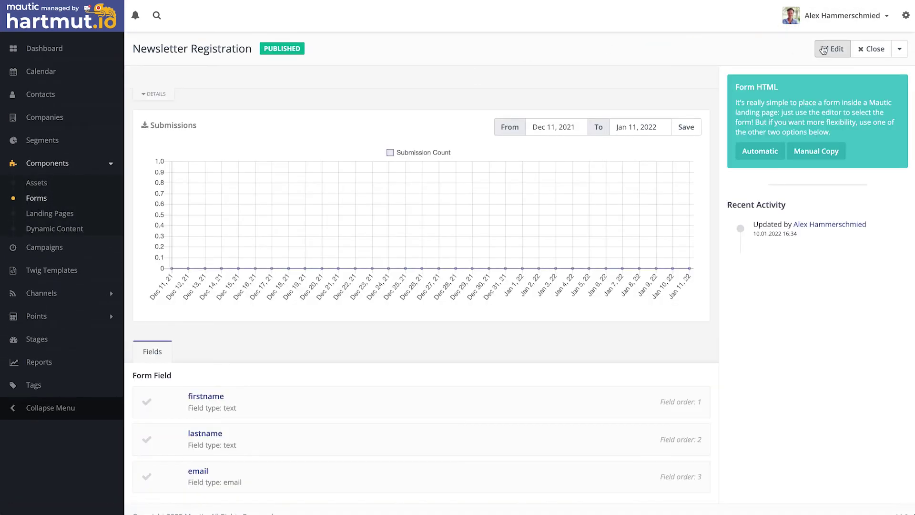
# Add a new Email field labelled 'email 2' on the form's Fields tab
pyautogui.click(197, 78)
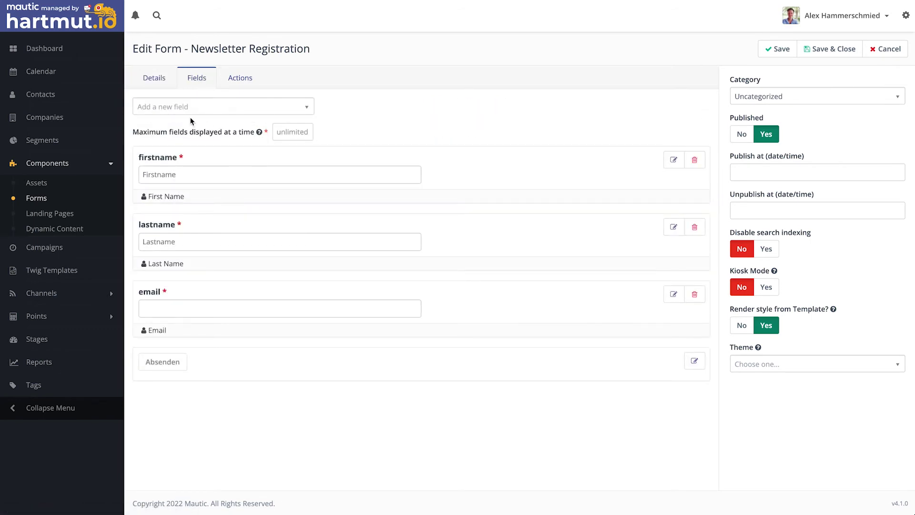
pyautogui.click(203, 115)
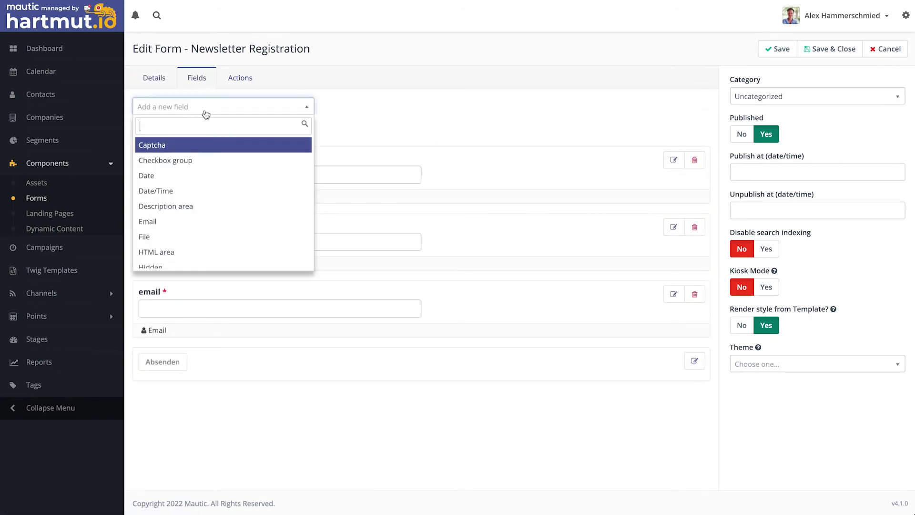
pyautogui.click(150, 221)
pyautogui.click(333, 97)
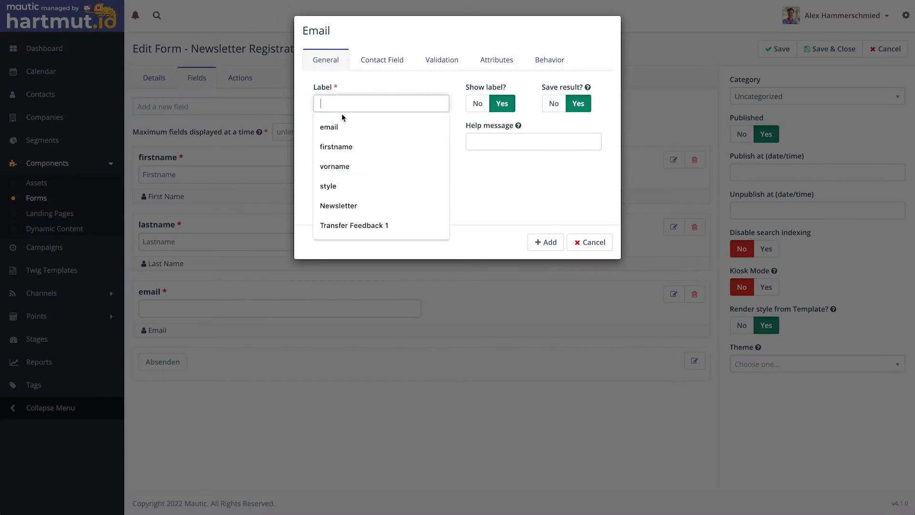
pyautogui.click(345, 126)
pyautogui.write('2')
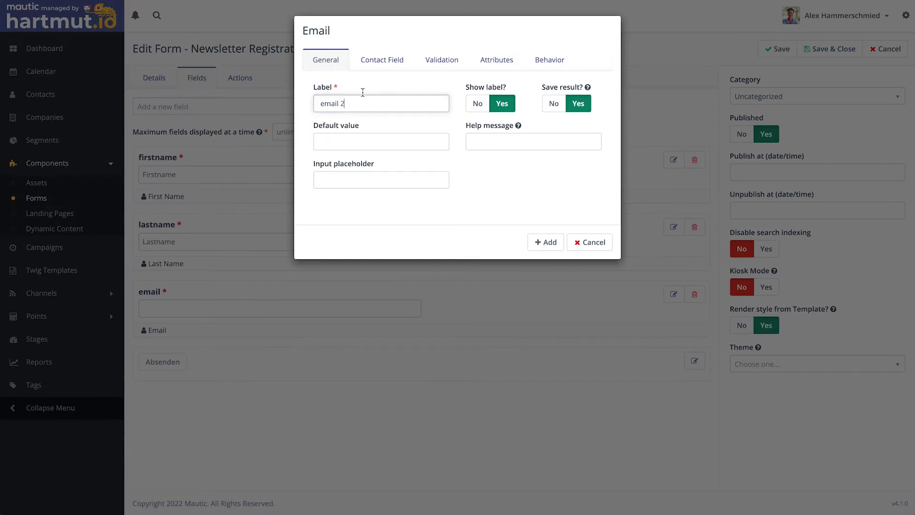
# Map email 2 to the Honeypot 2 contact field and review its Validation and Attributes settings
pyautogui.click(387, 64)
pyautogui.click(364, 94)
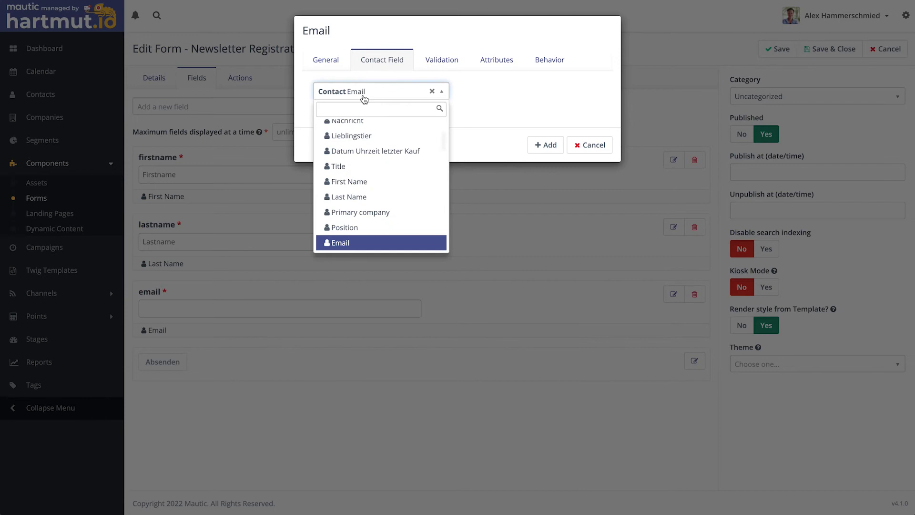
pyautogui.write('hon')
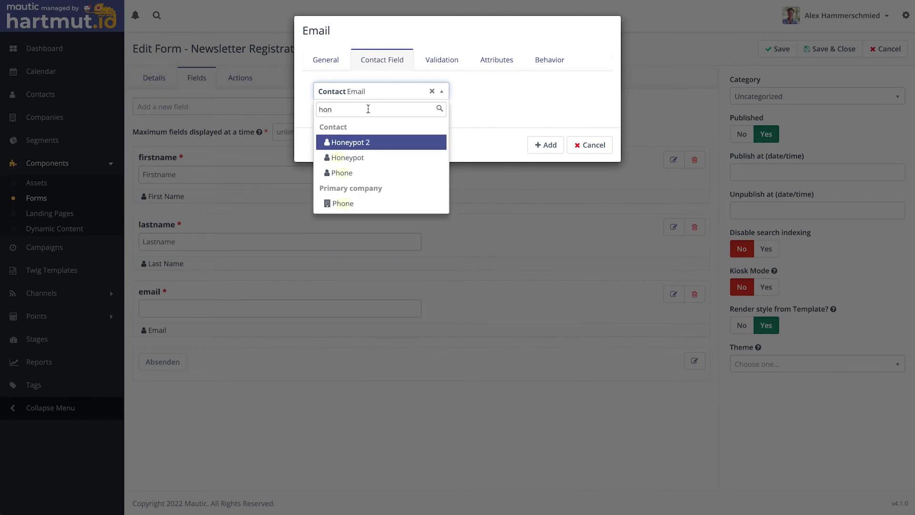
pyautogui.click(342, 144)
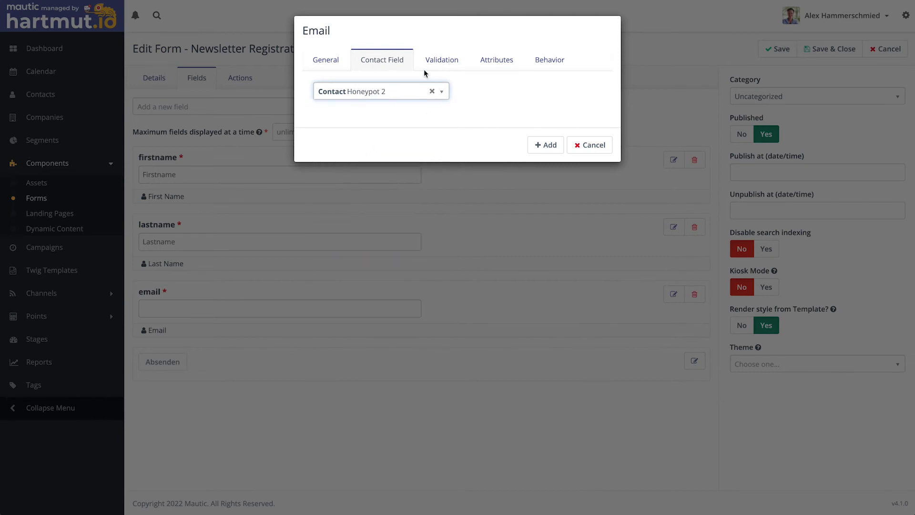
pyautogui.click(444, 61)
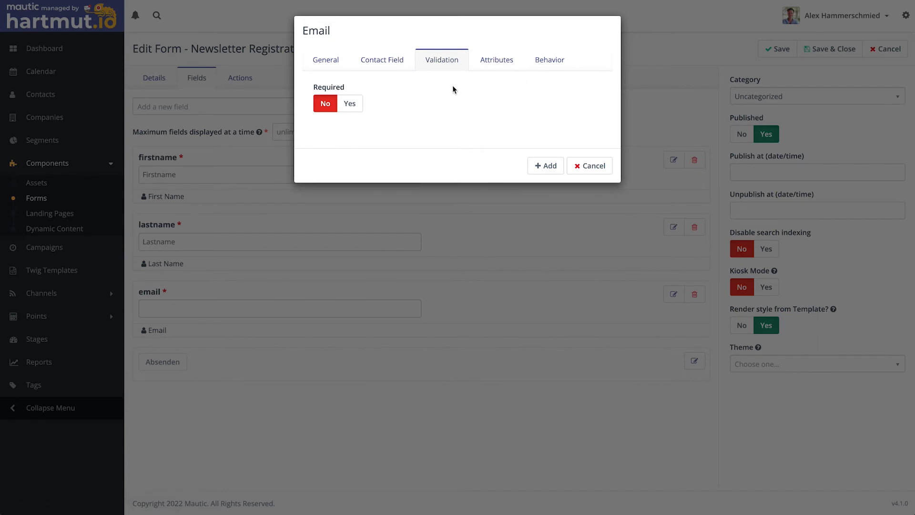
pyautogui.click(500, 62)
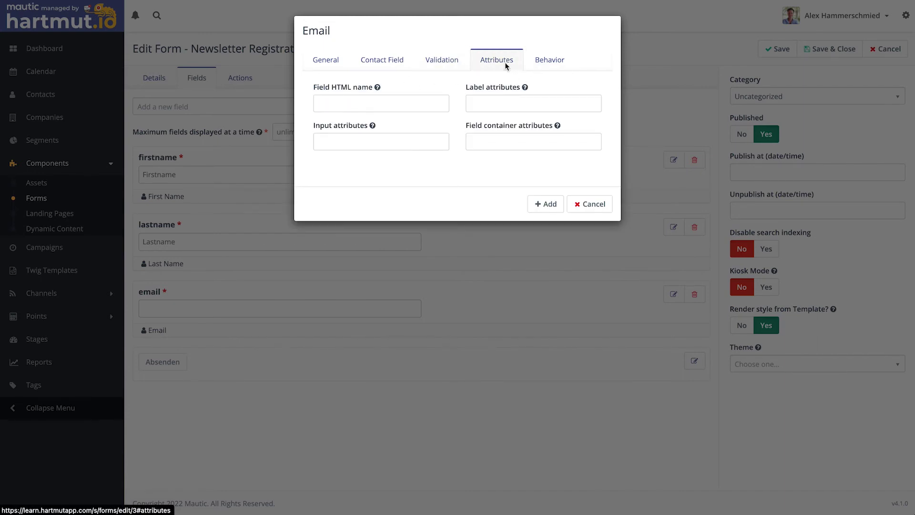